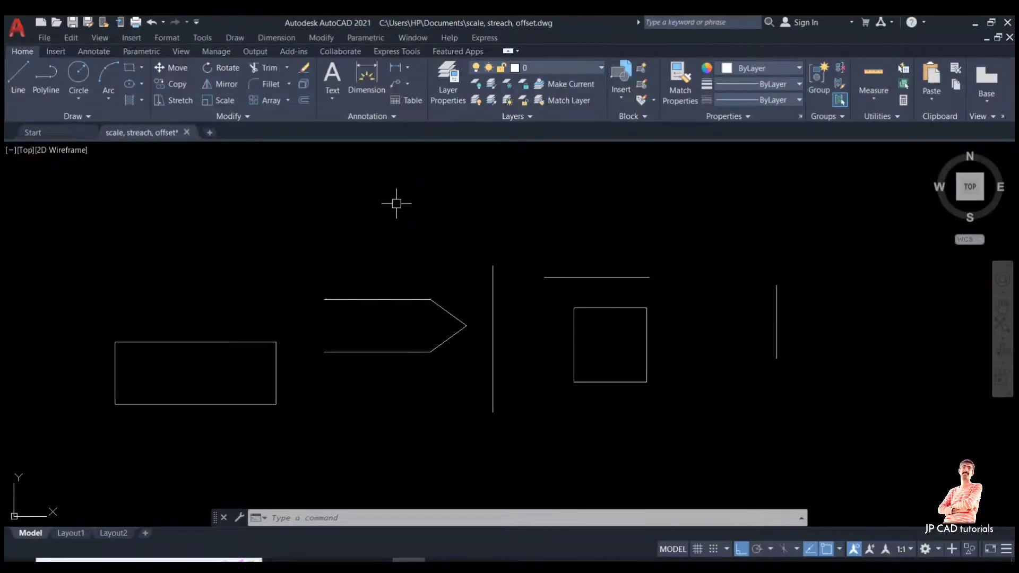
left_click(200, 230)
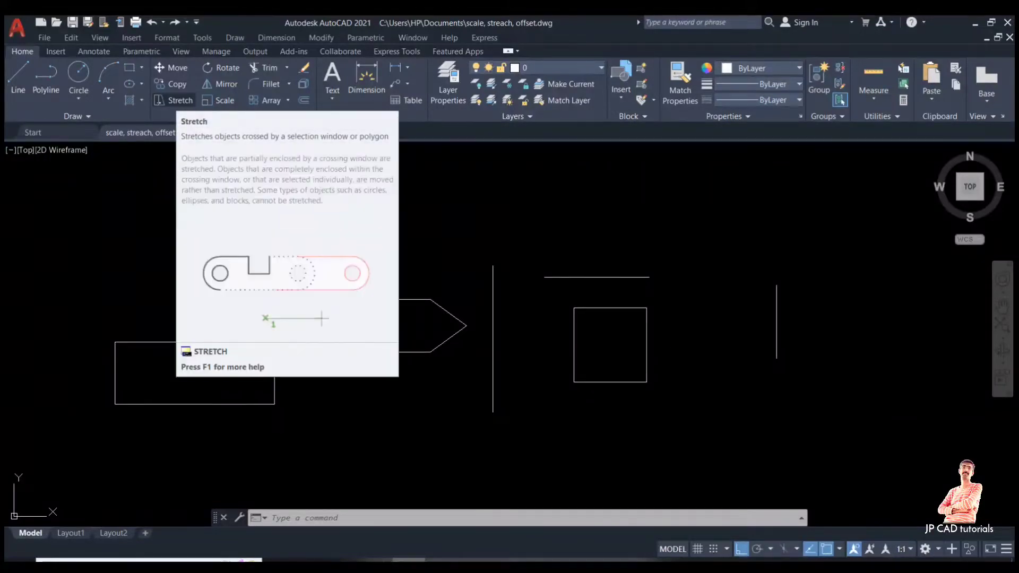
left_click(174, 99)
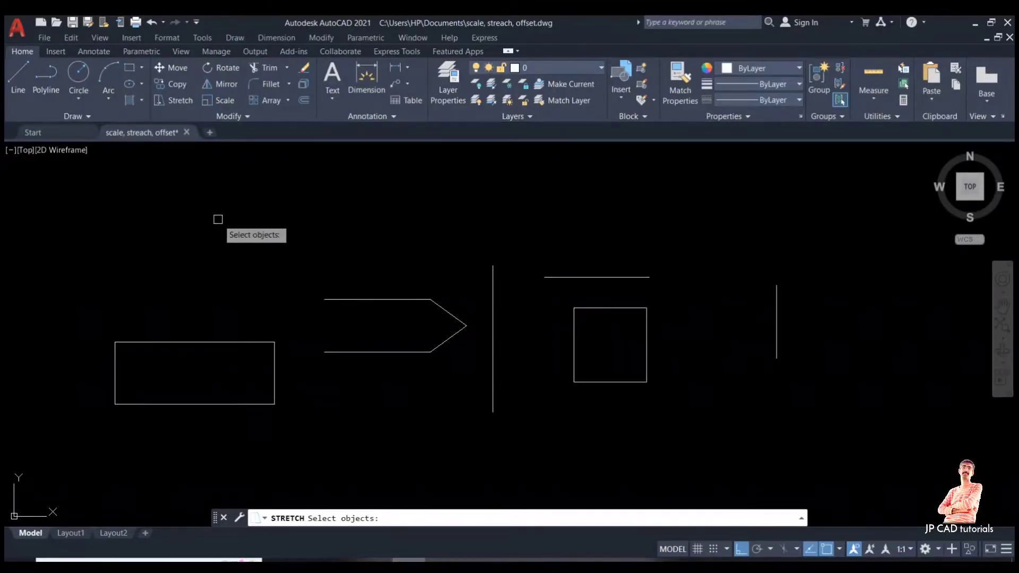
key("Escape")
key("Escape")
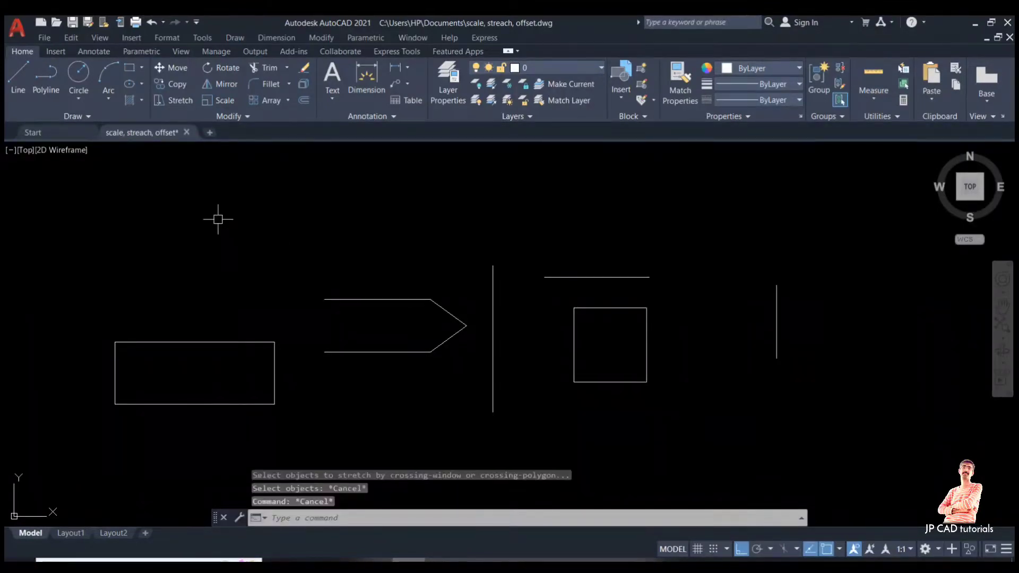
Try stretching the rectangle's right edge inward freehand by its midpoint grip, and undo the stretch.
left_click(226, 341)
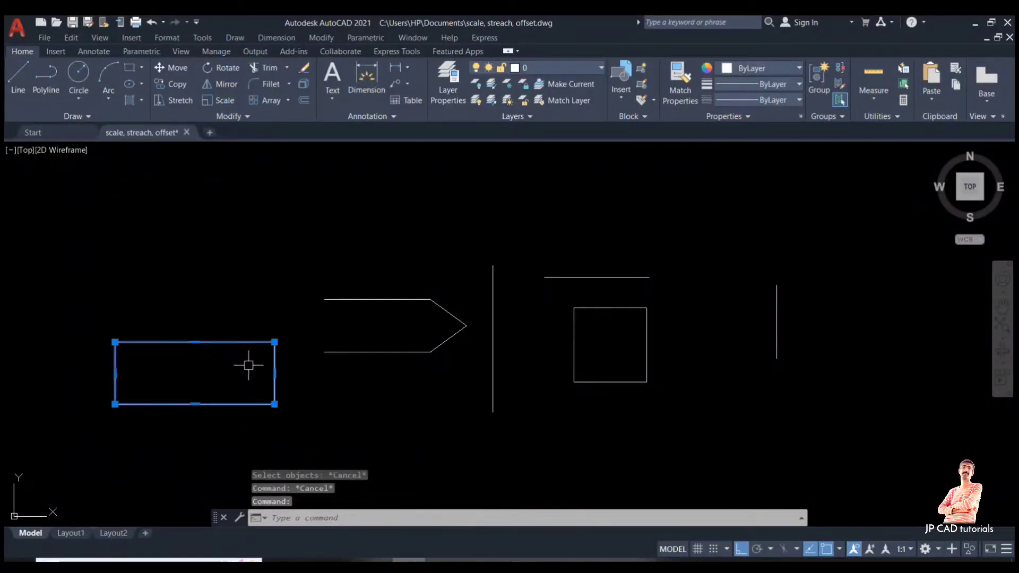
left_click(310, 413)
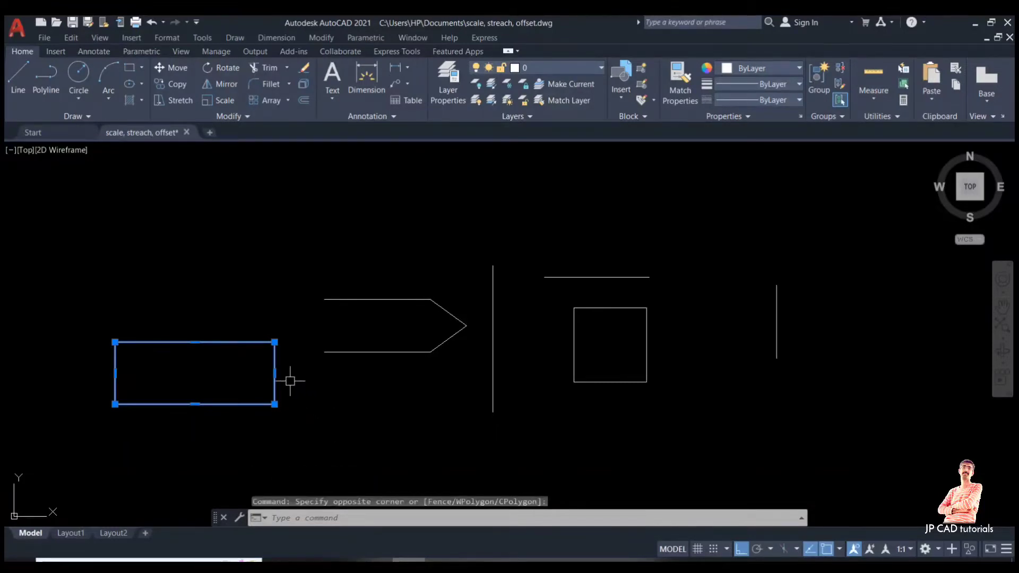
mouse_move(275, 373)
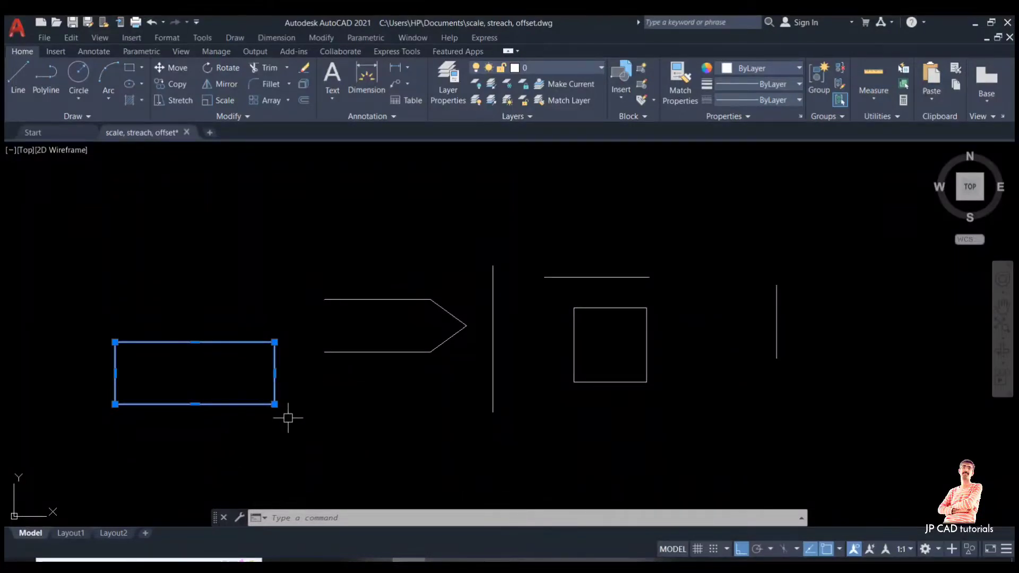
left_click(275, 373)
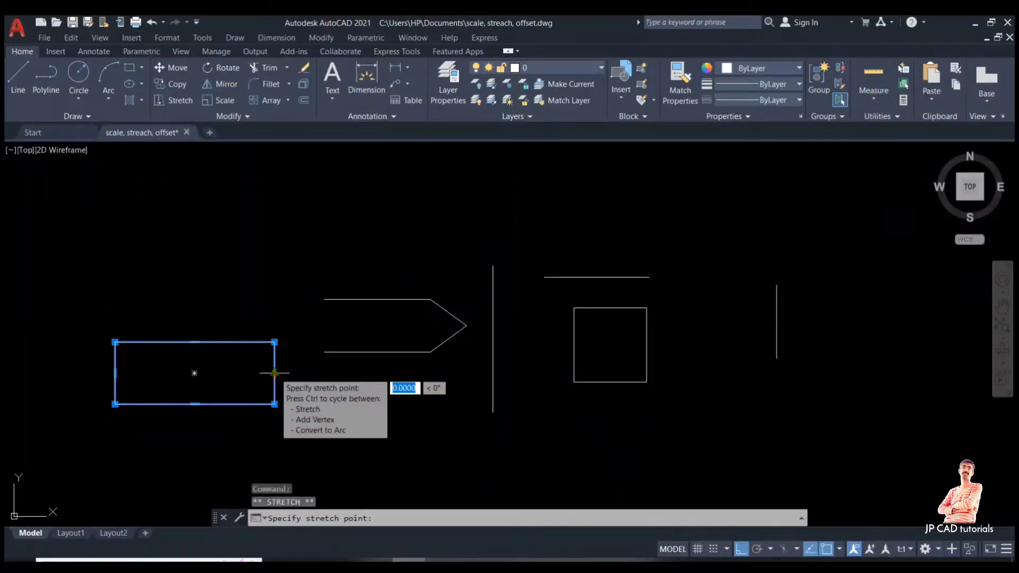
left_click(234, 384)
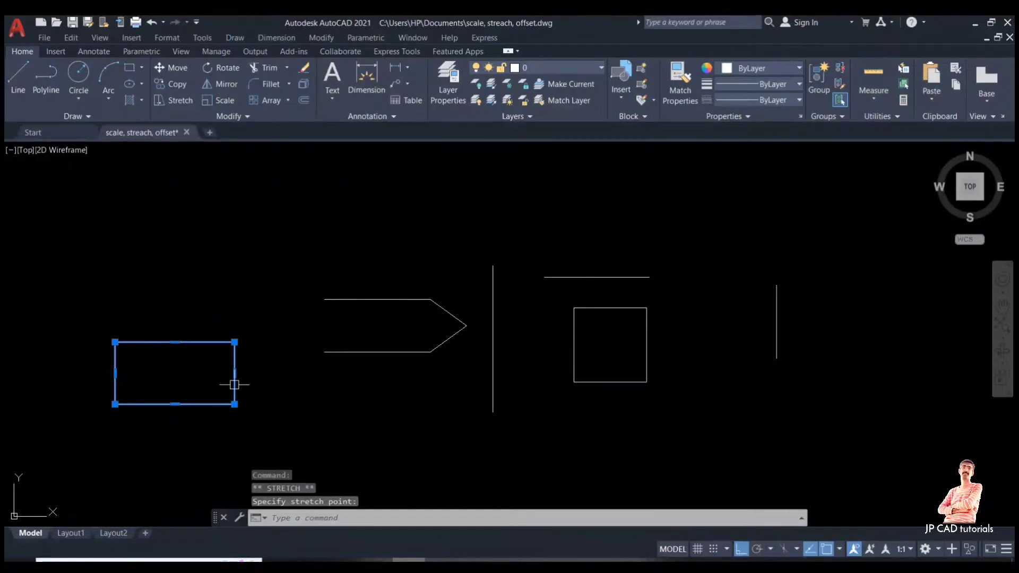
key("ctrl+z")
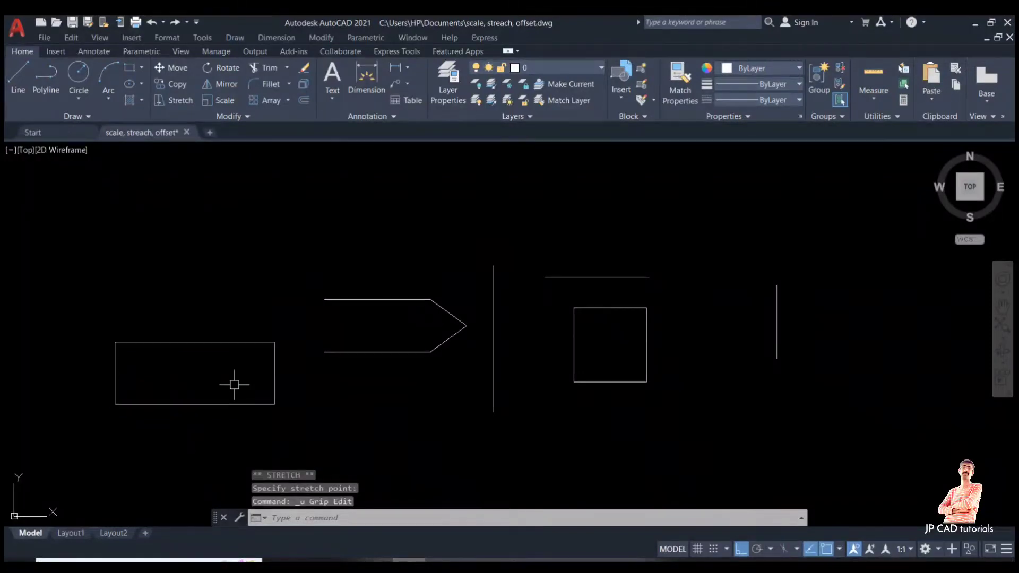
Shorten the rectangle by stretching its right edge 200 units inward from the edge's midpoint grip, and clear the selection.
left_click(274, 373)
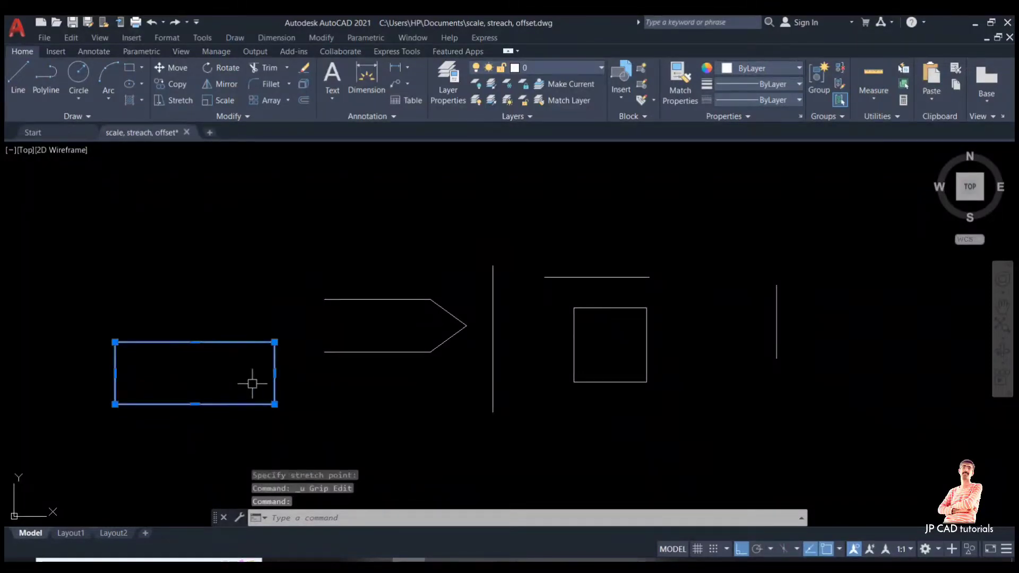
mouse_move(275, 373)
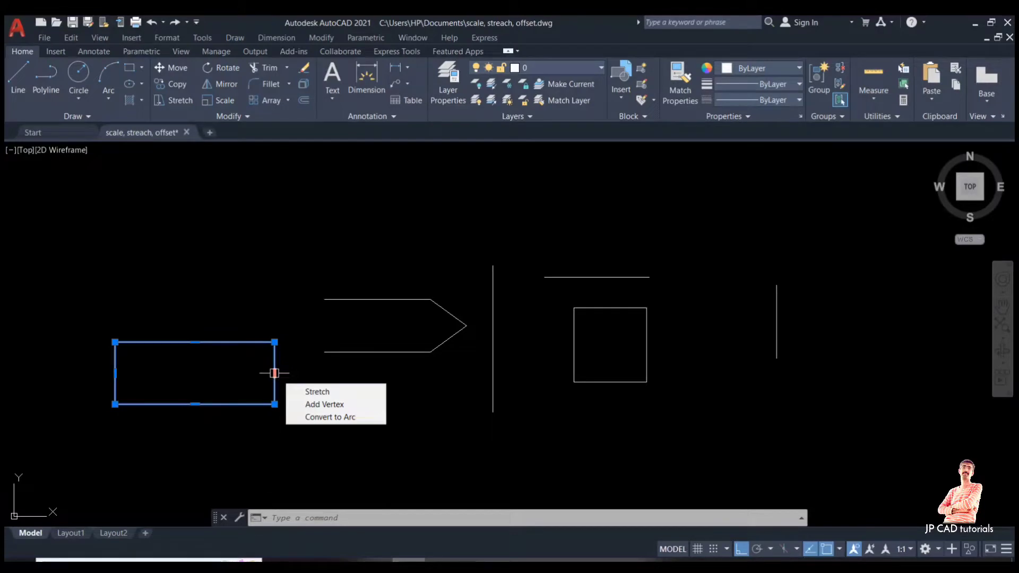
left_click(274, 373)
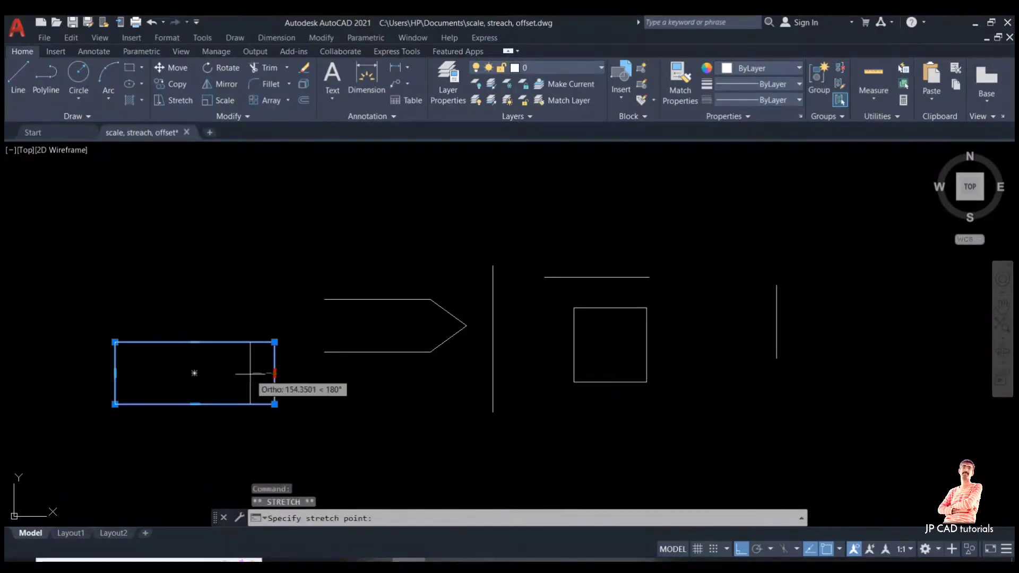
type("200")
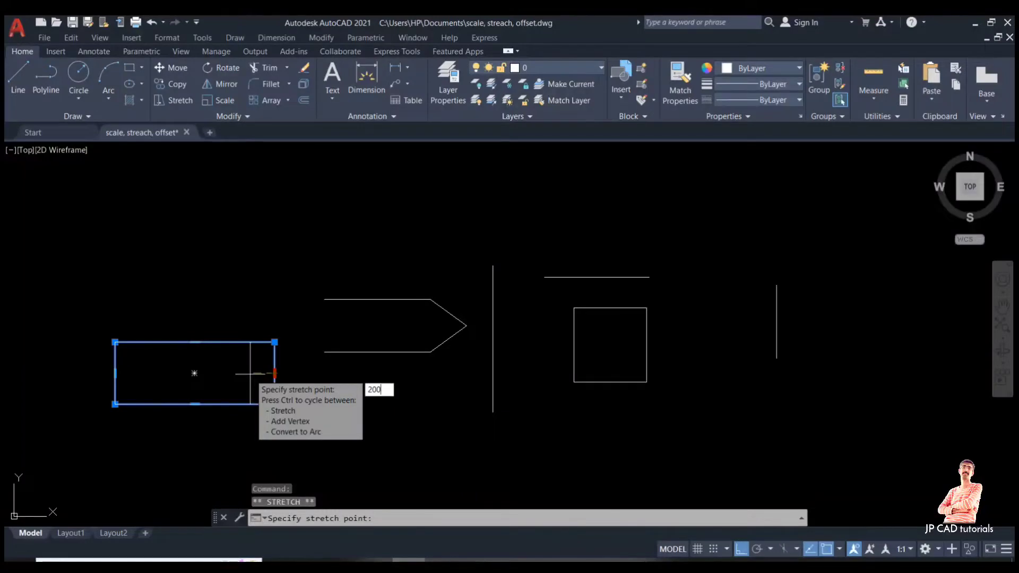
key("Return")
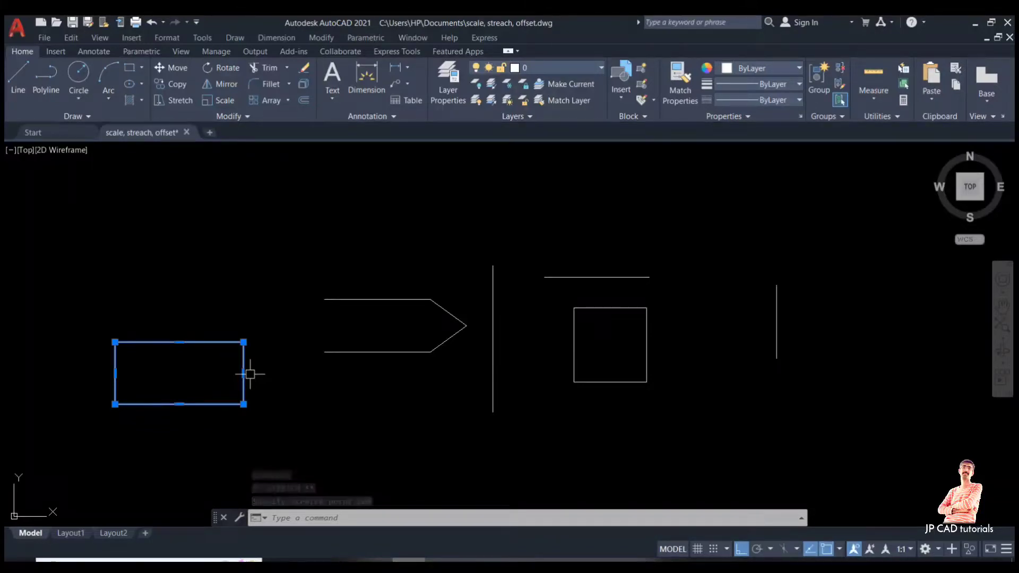
key("Escape")
left_click(451, 379)
left_click(424, 400)
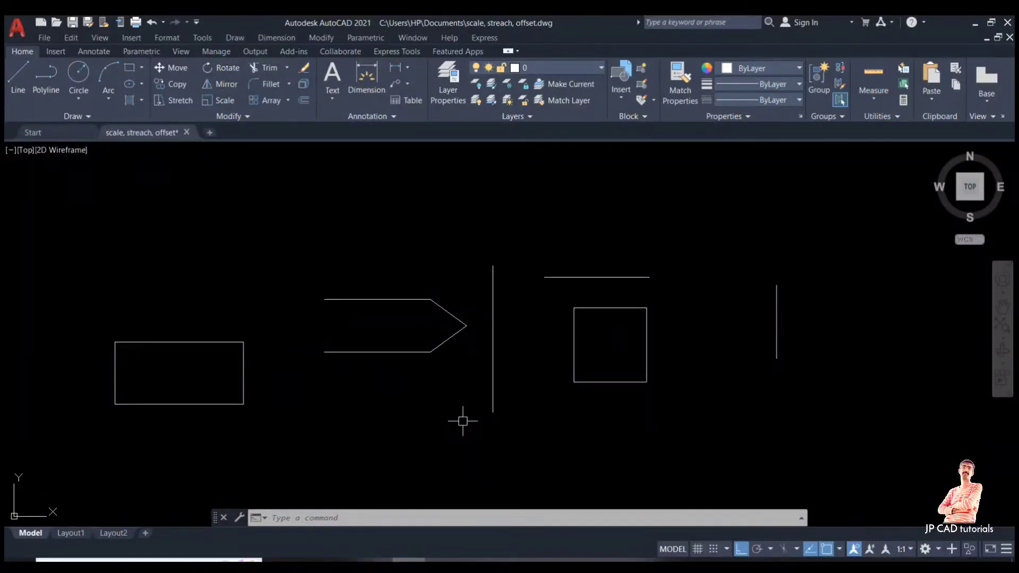
Stretch the tip of the pointed shape horizontally until it meets the tall vertical line beside it.
type("s")
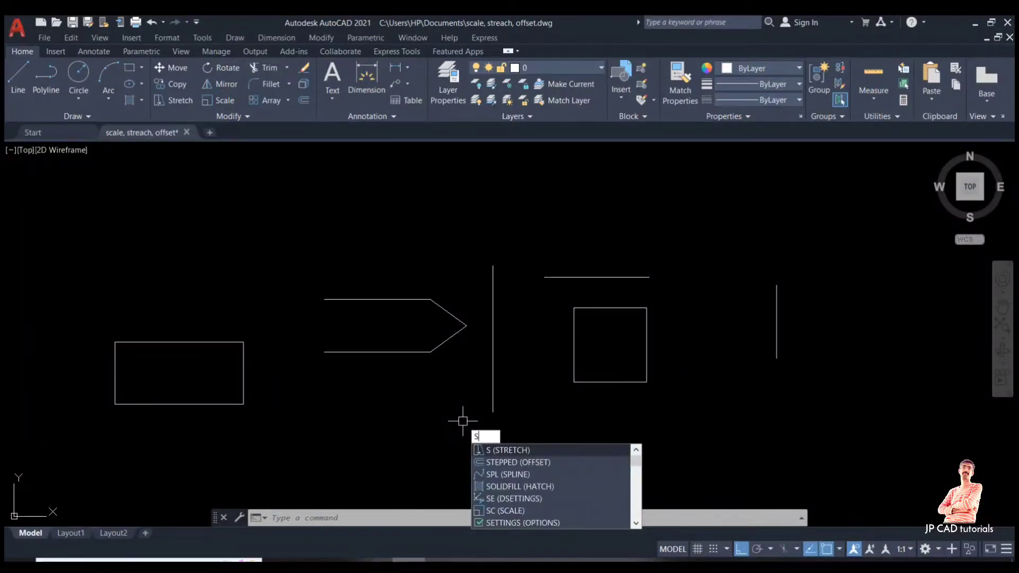
key("Return")
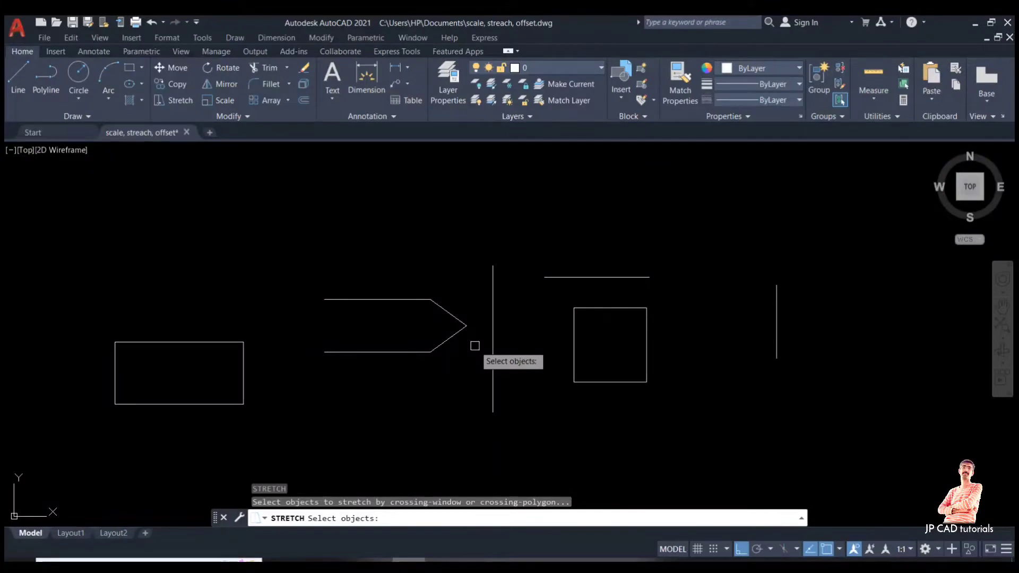
left_click(478, 296)
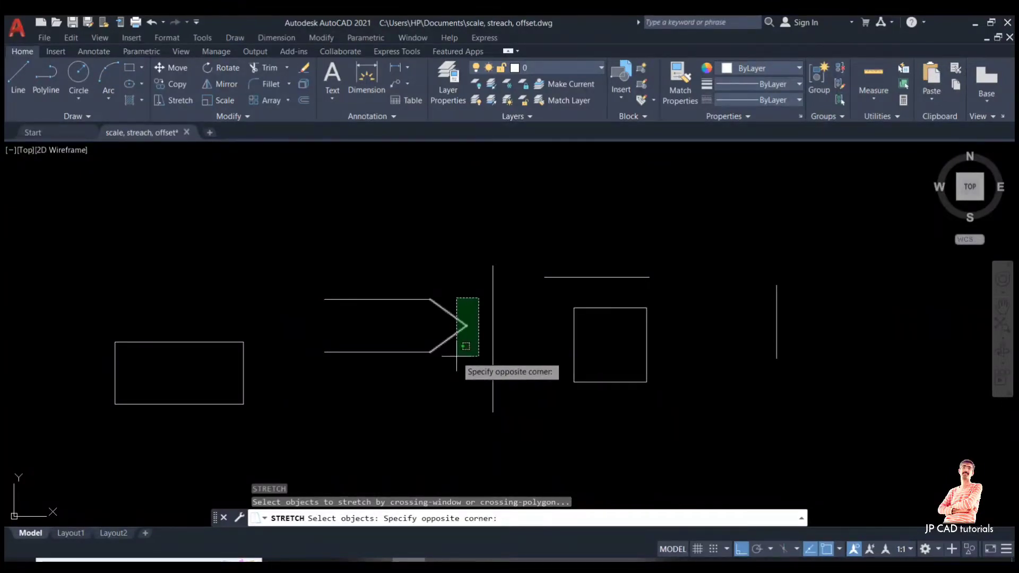
left_click(456, 356)
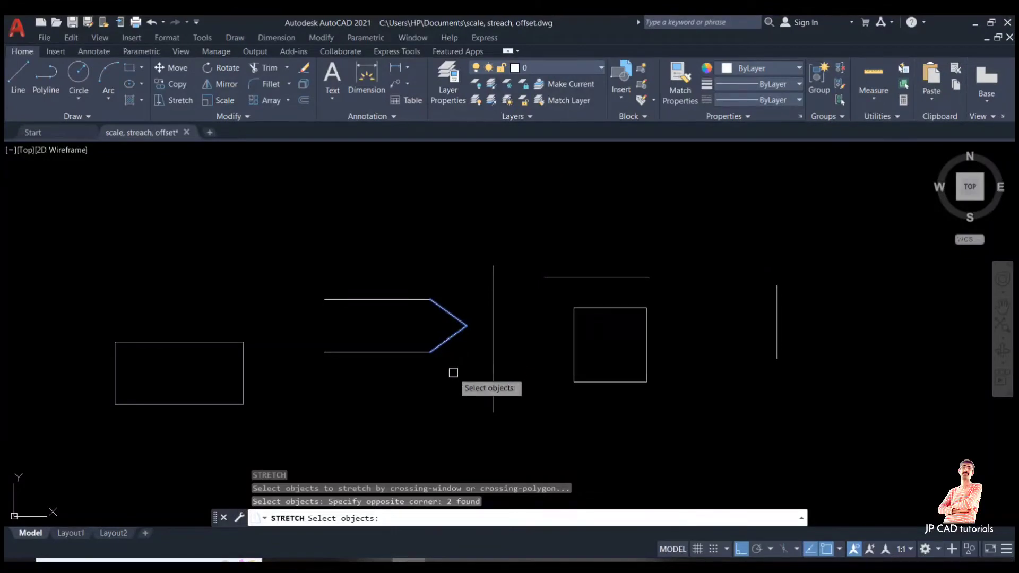
key("Return")
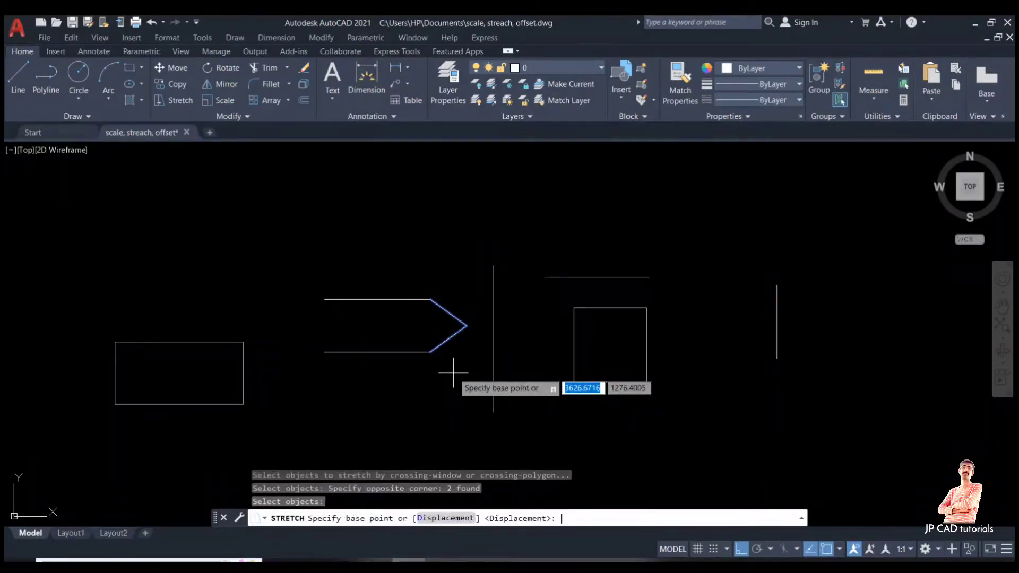
left_click(467, 325)
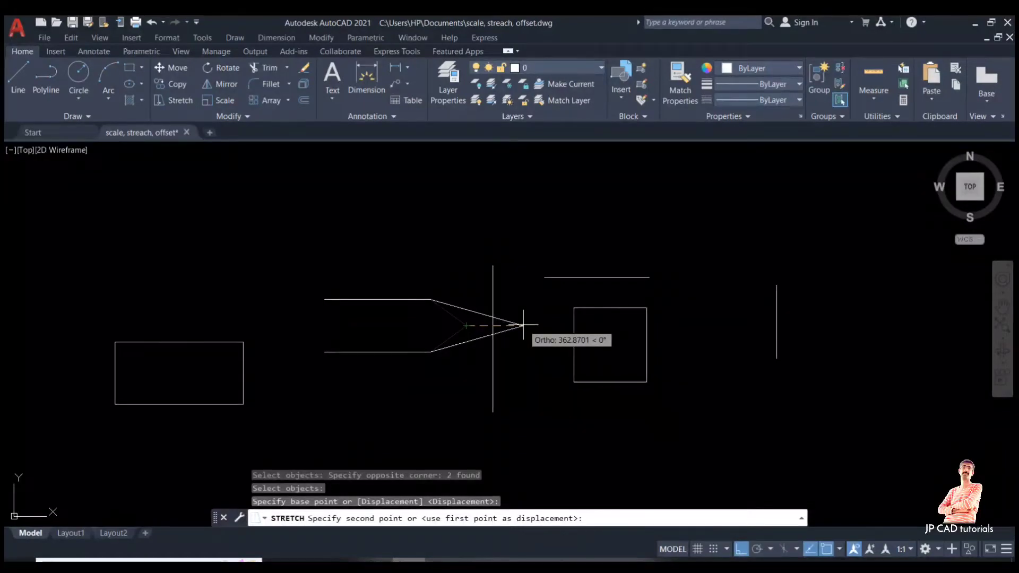
left_click(491, 327)
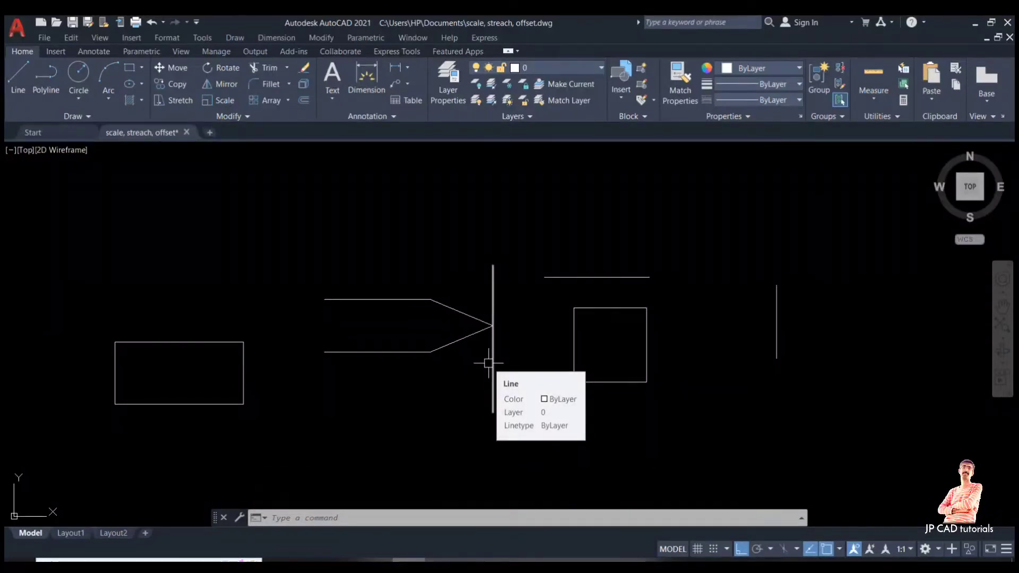
left_click(655, 298)
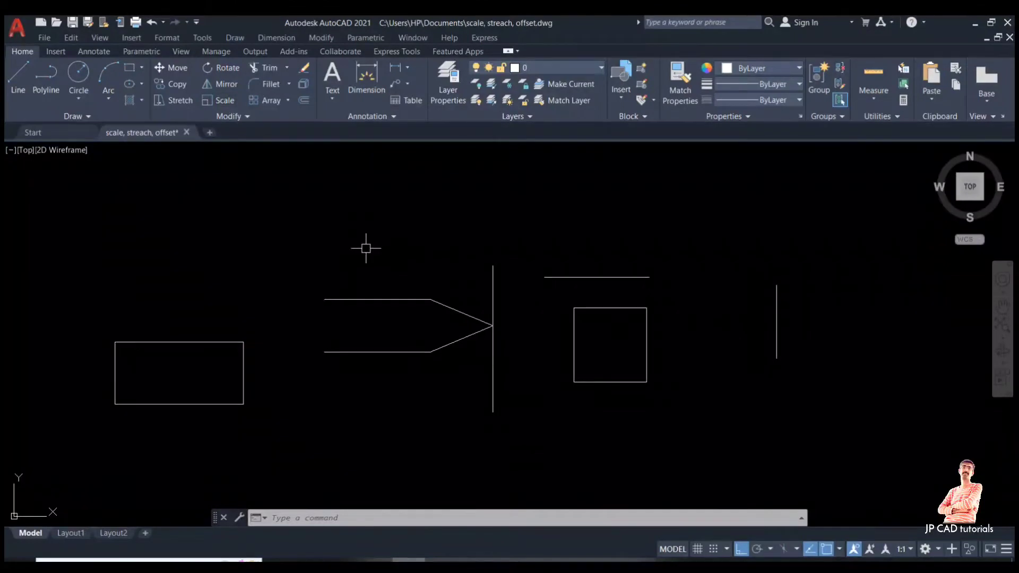
Scale the square by a factor of 2 from its lower-left corner.
type("sc")
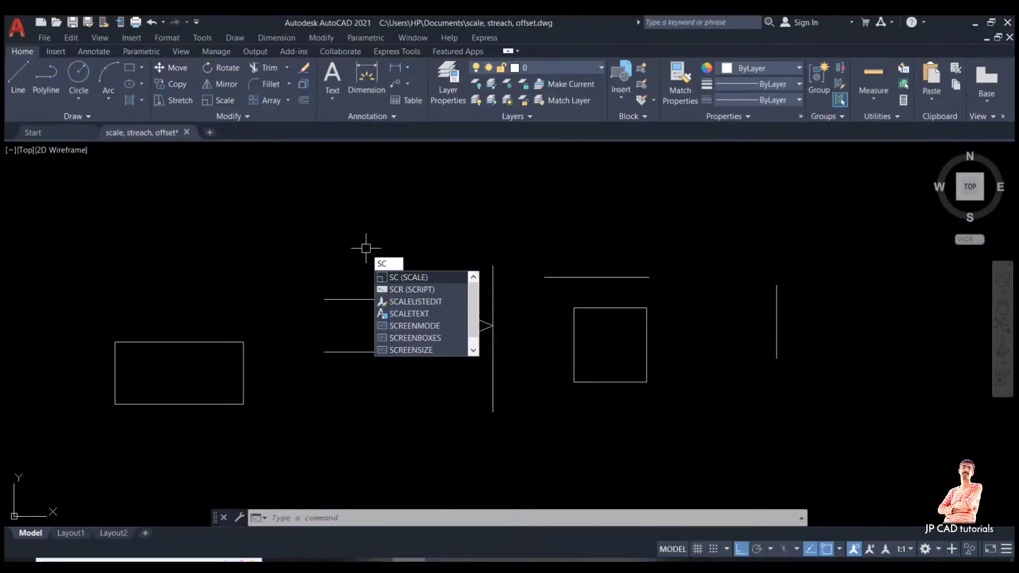
key("Return")
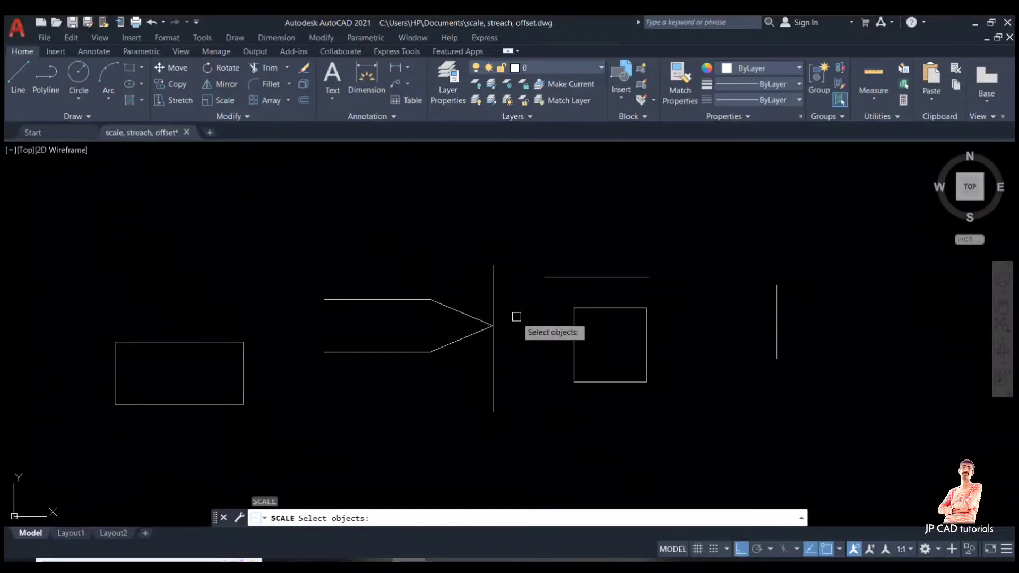
left_click(573, 338)
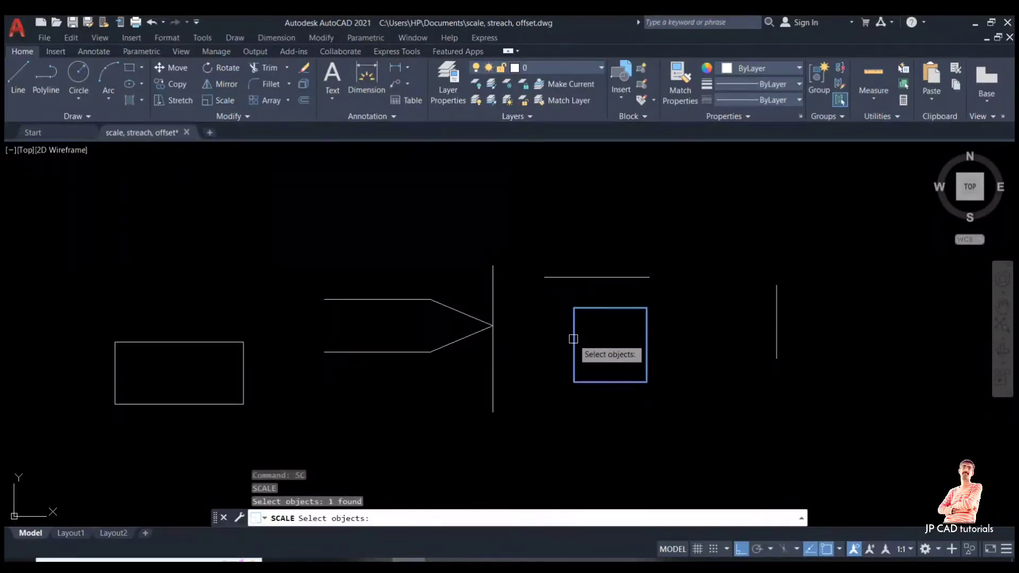
key("Return")
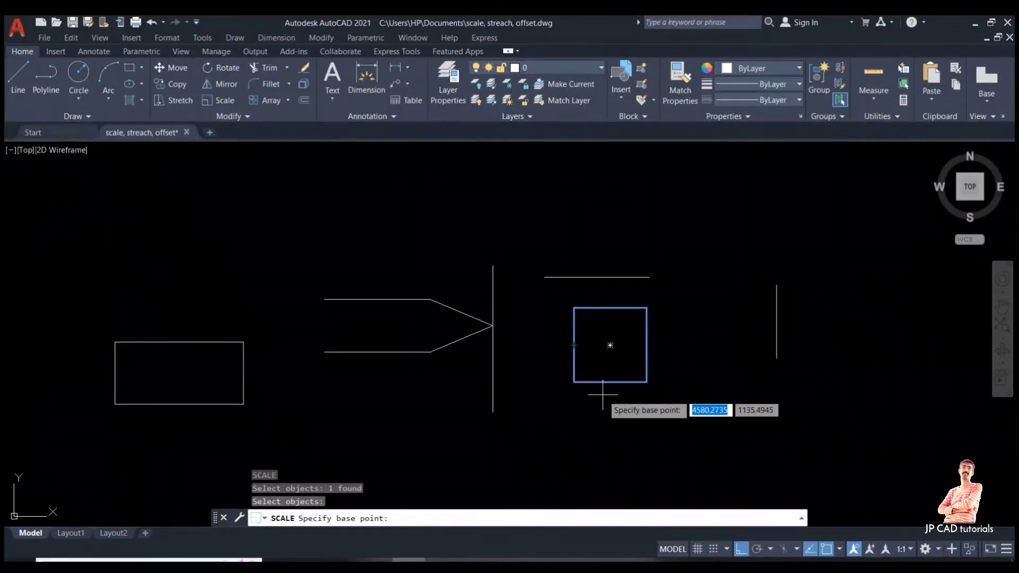
left_click(574, 382)
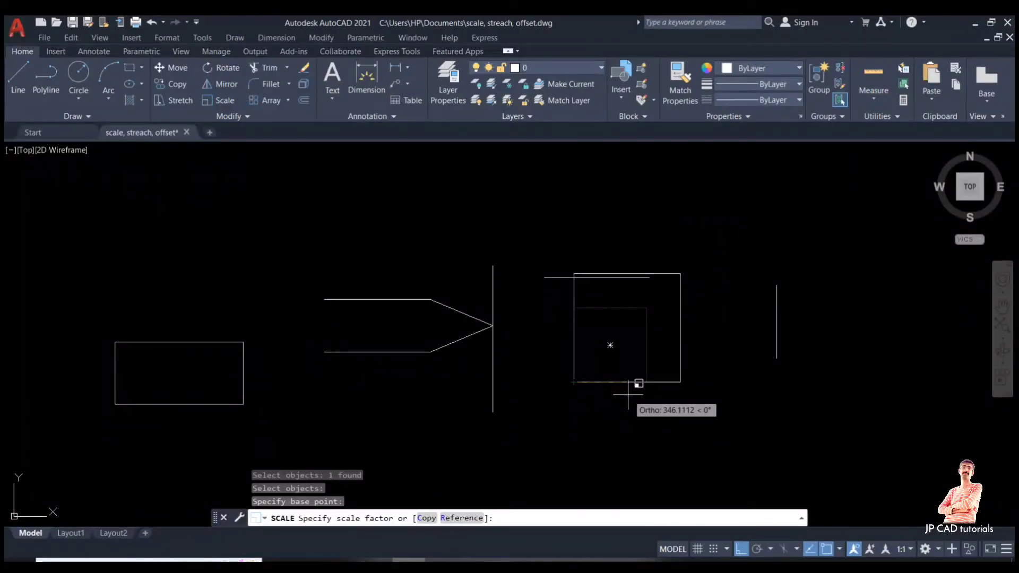
type("2")
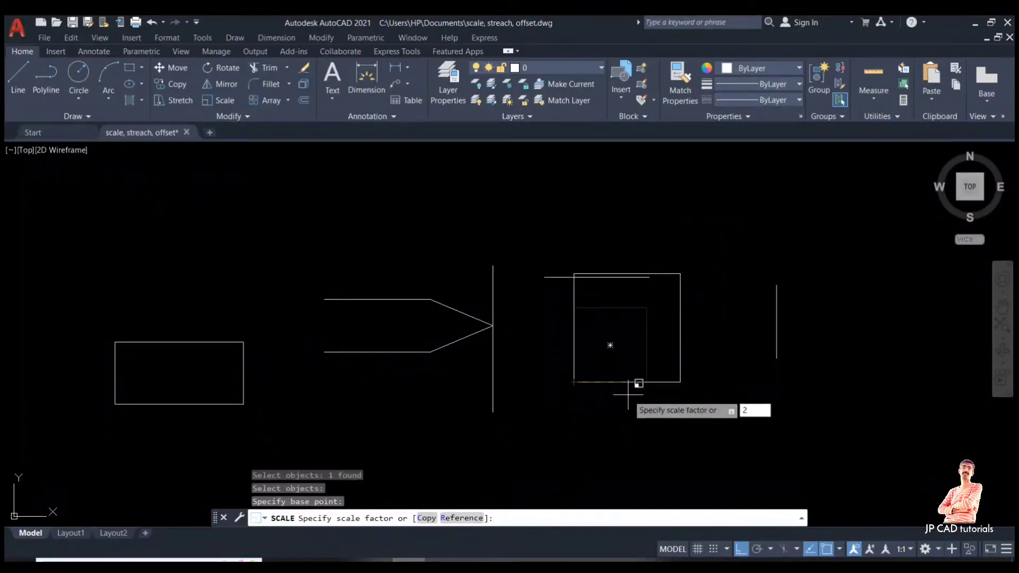
key("Return")
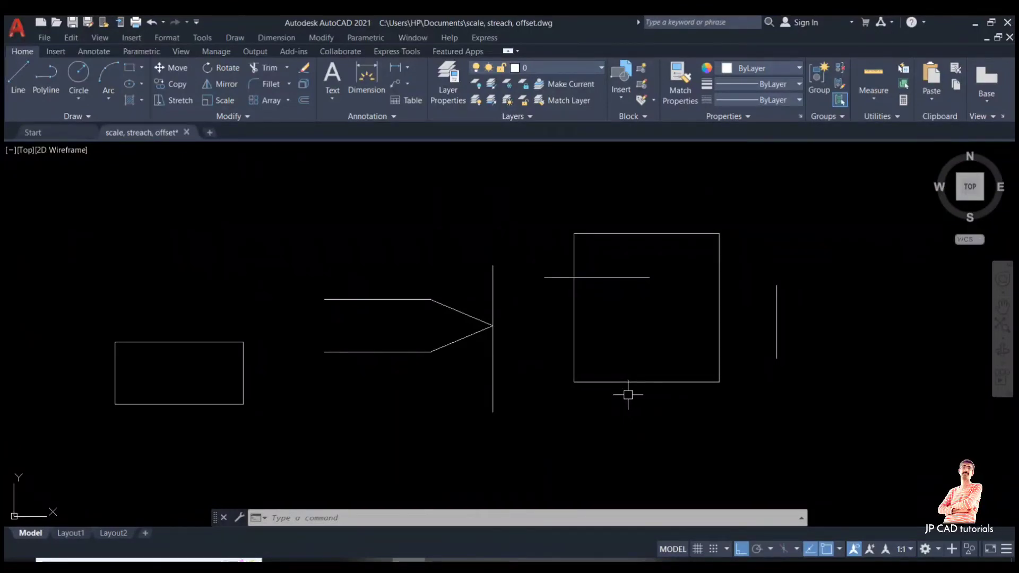
double_click(628, 395)
Offset the short vertical line at the drawing's right end by 100 units to its right.
type("o")
key("Return")
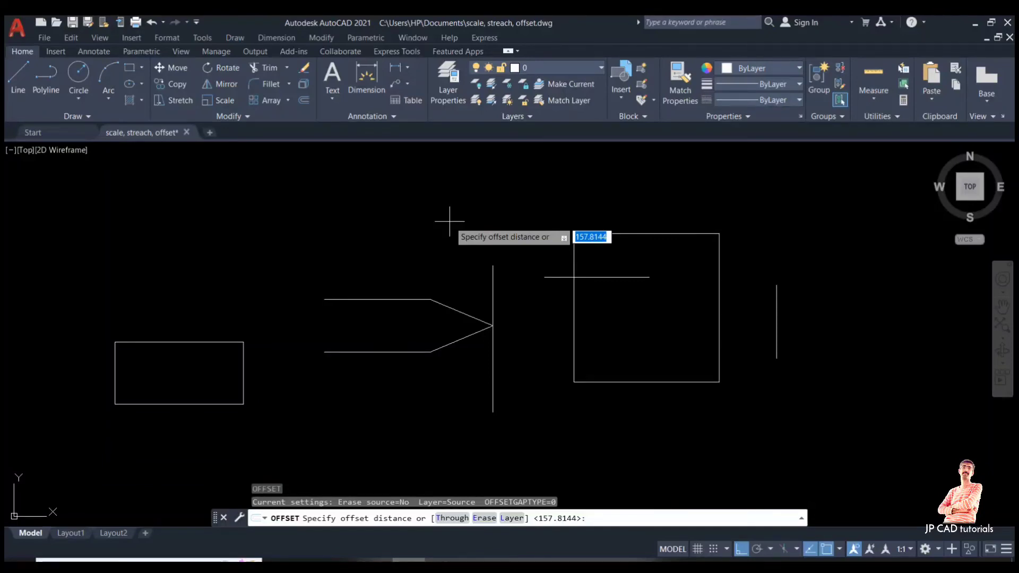
type("100")
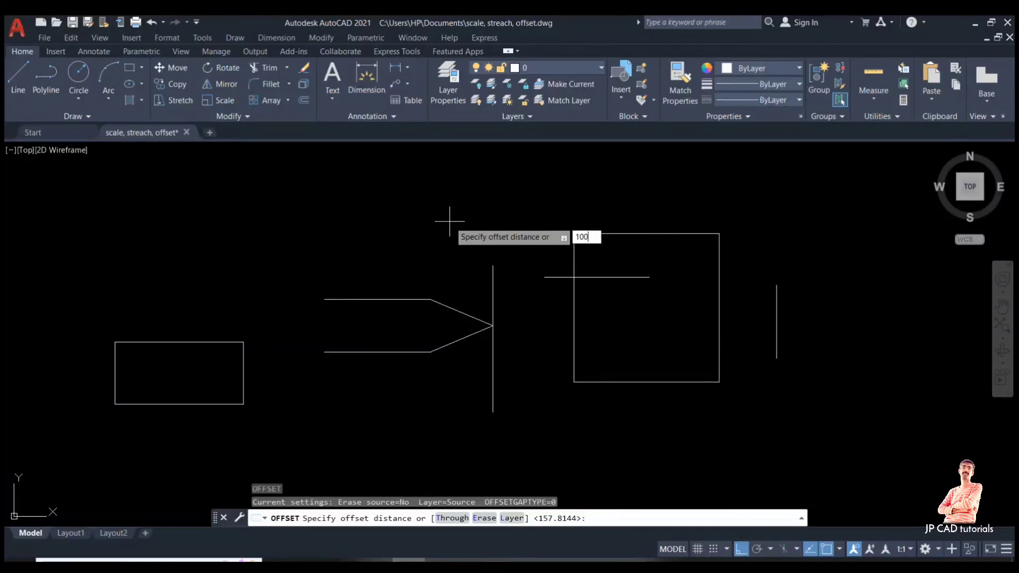
key("Return")
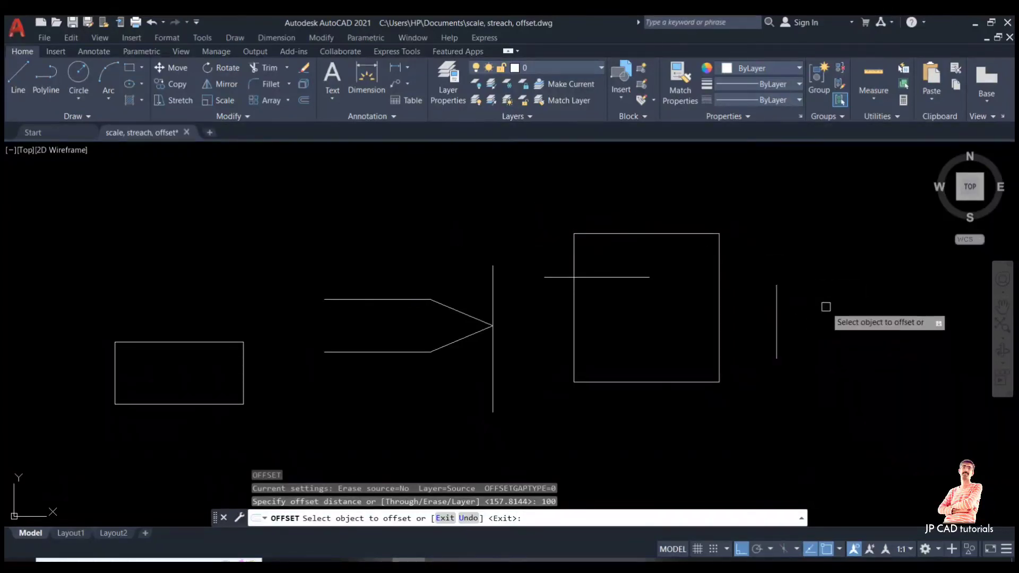
left_click(778, 305)
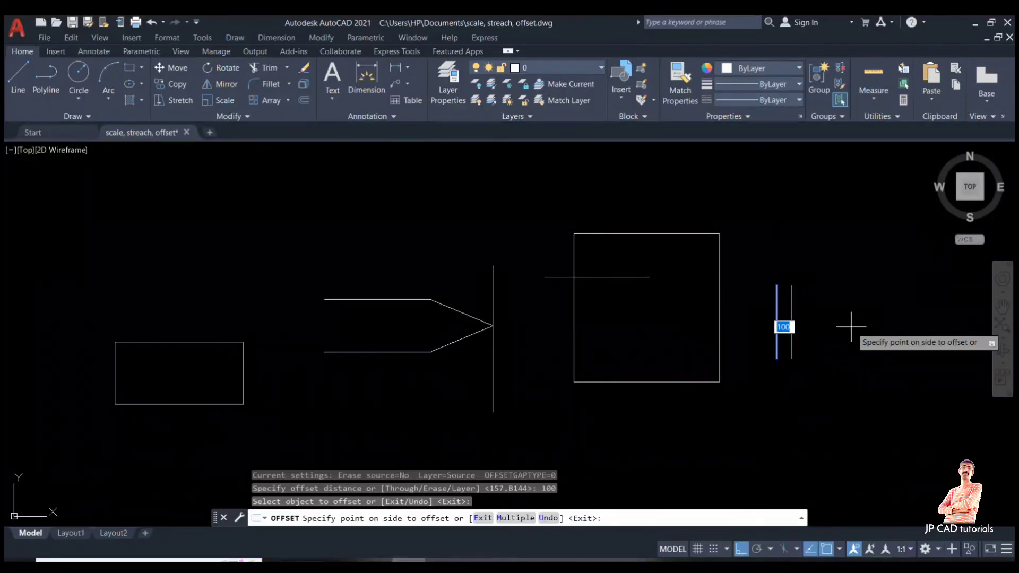
left_click(851, 327)
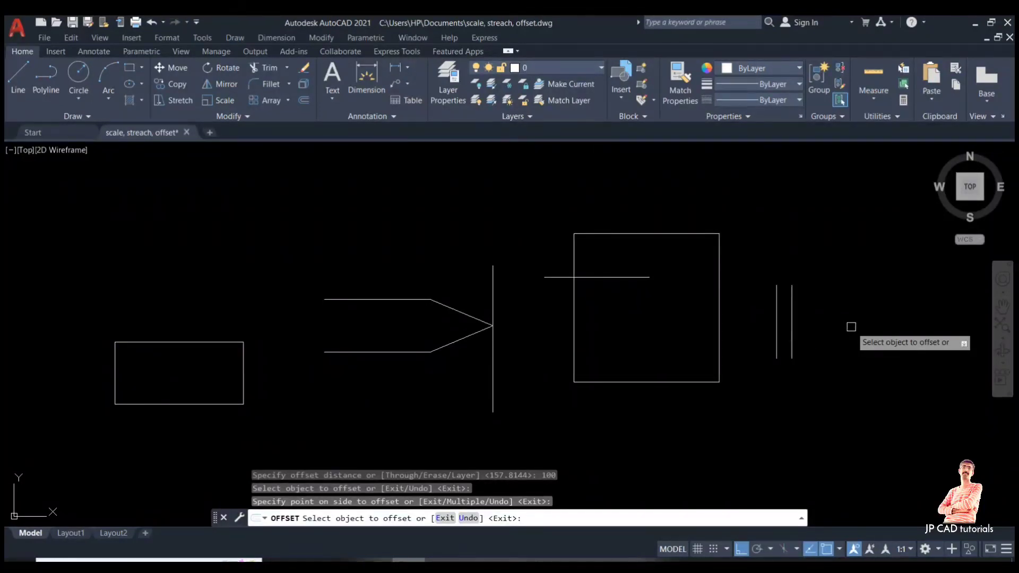
Add three more parallel lines at the same 100-unit spacing by offsetting the newest line to the right each time.
left_click(792, 327)
left_click(824, 332)
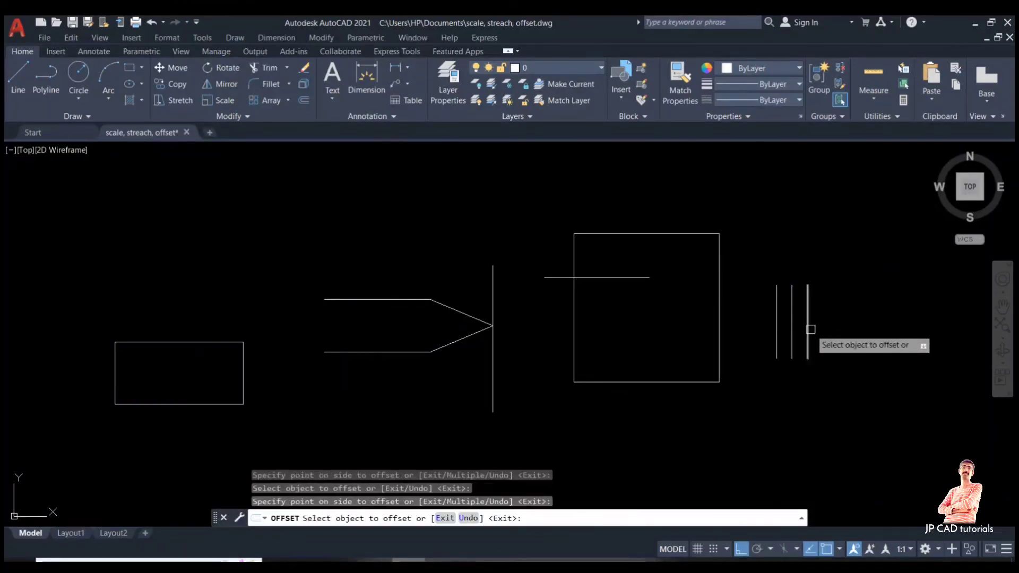
left_click(807, 330)
left_click(829, 331)
left_click(823, 332)
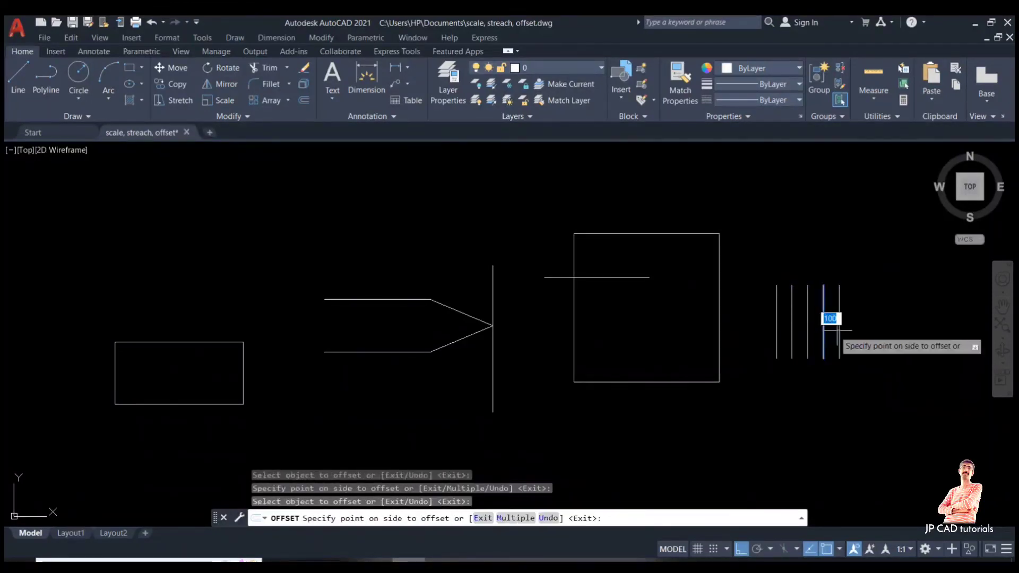
left_click(840, 331)
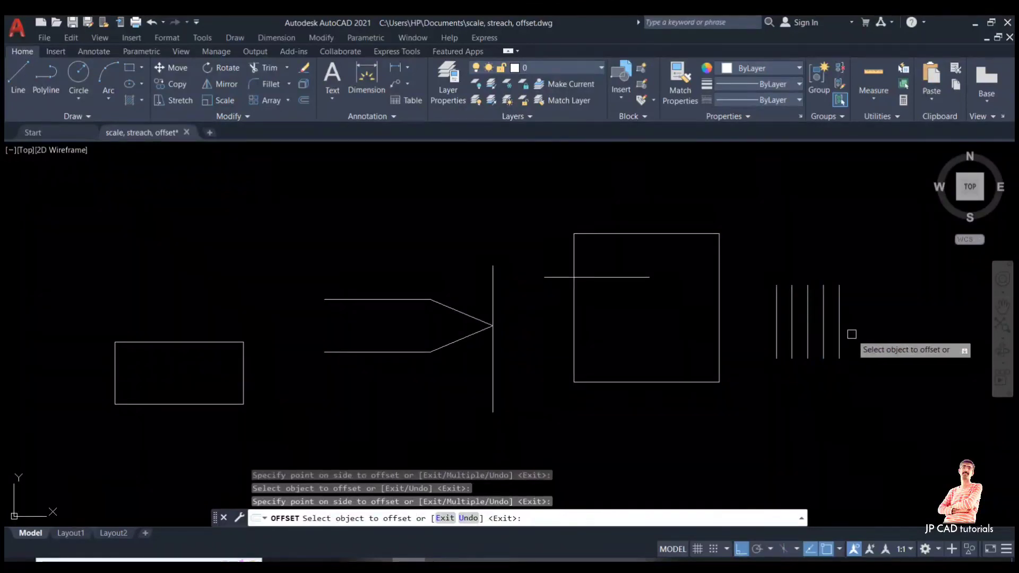